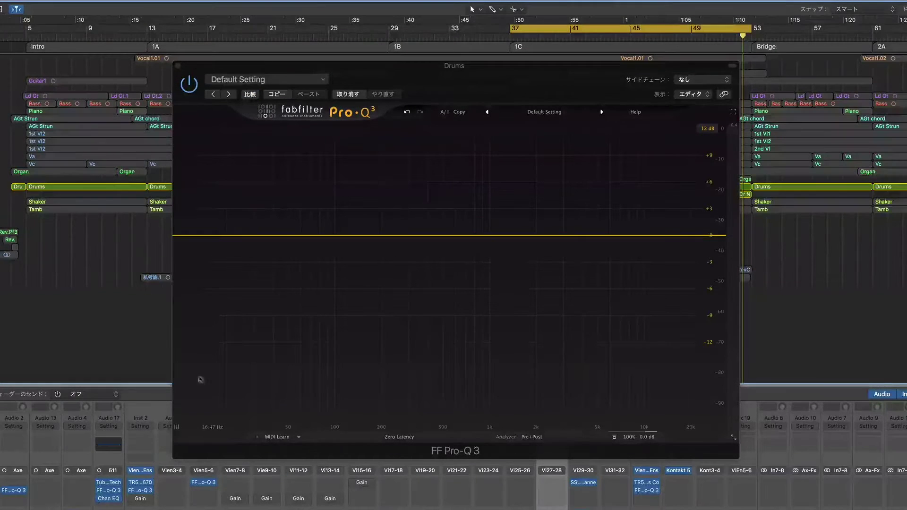
# Open the Bass track's Channel EQ and boost about 7.5 dB at 770 Hz, cut 6.5 dB at 2450 Hz, and boost 4.5 dB at 8100 Hz
pyautogui.click(109, 499)
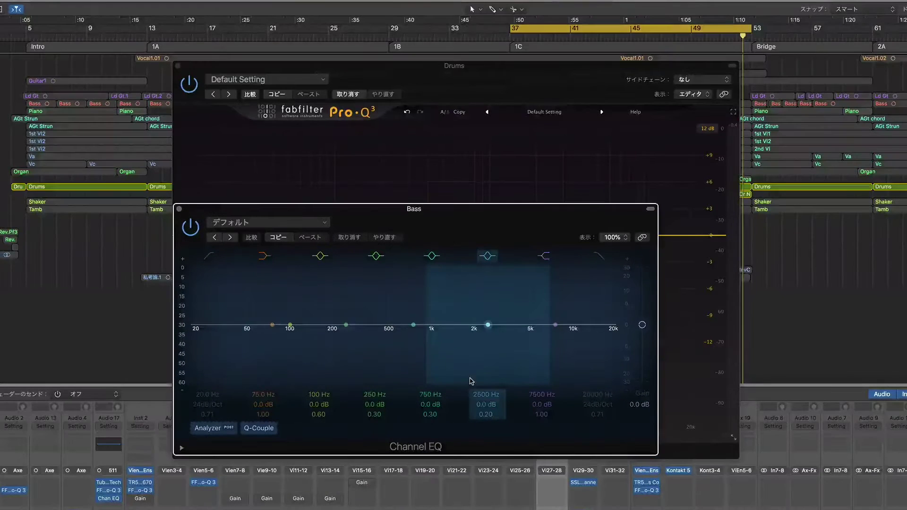
pyautogui.moveTo(413, 324); pyautogui.dragTo(415, 296)
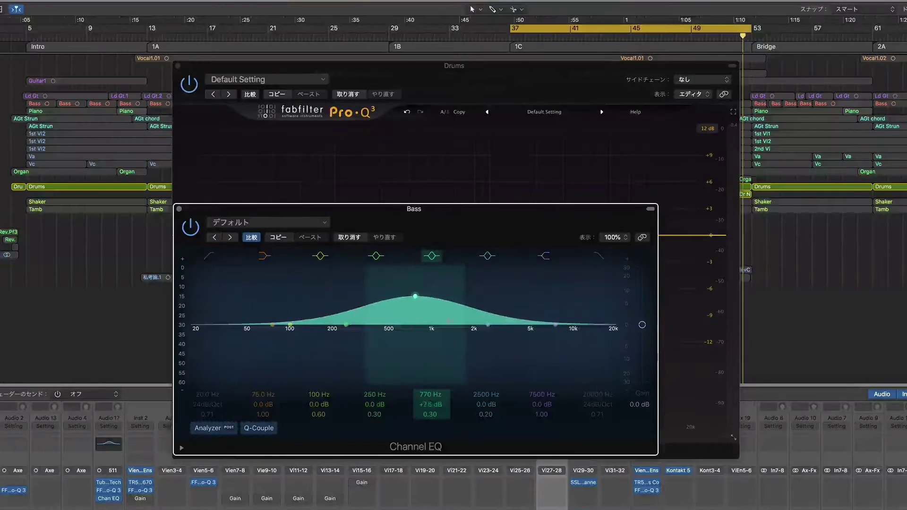
pyautogui.moveTo(488, 329); pyautogui.dragTo(487, 351)
pyautogui.moveTo(543, 325); pyautogui.dragTo(559, 321)
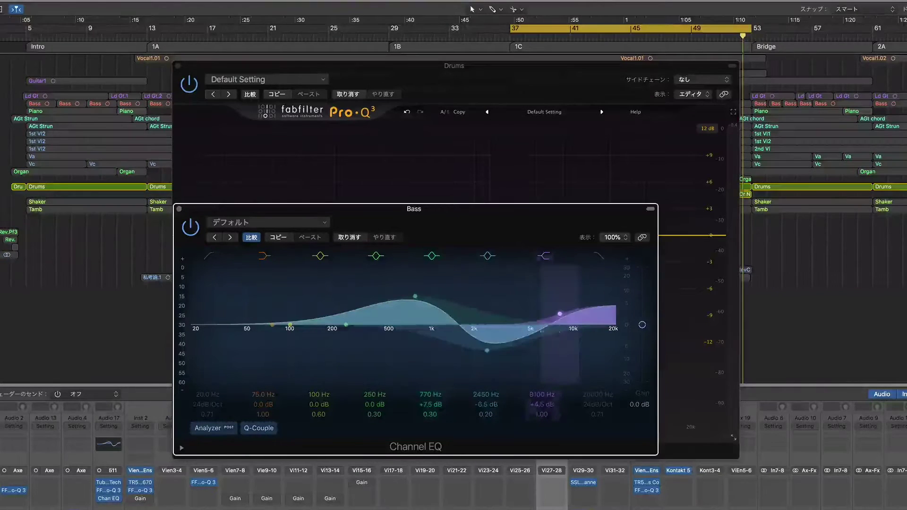
# Add three bell bands in the Drums Pro-Q 3: about -2.39 dB near 46 Hz, +3.03 dB at 154 Hz, and -3 dB near 400 Hz
pyautogui.click(386, 171)
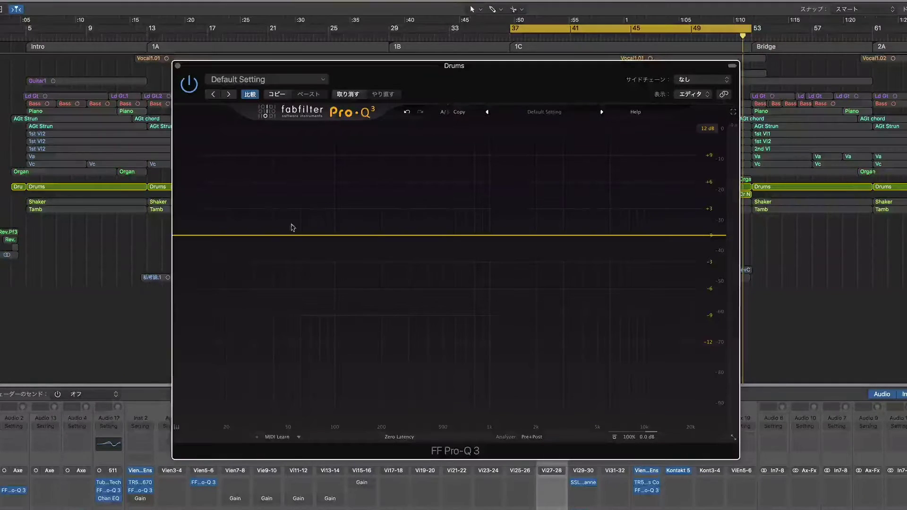
pyautogui.moveTo(290, 235); pyautogui.dragTo(282, 257)
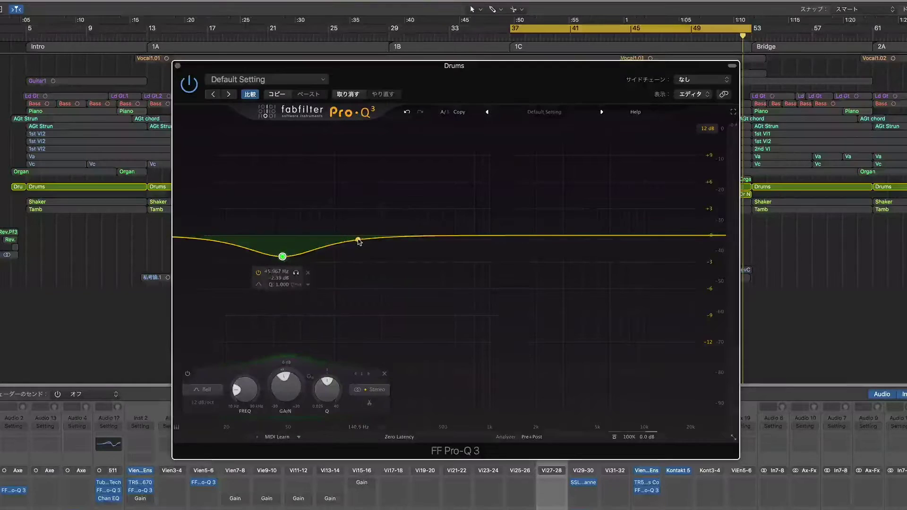
pyautogui.moveTo(359, 241); pyautogui.dragTo(364, 209)
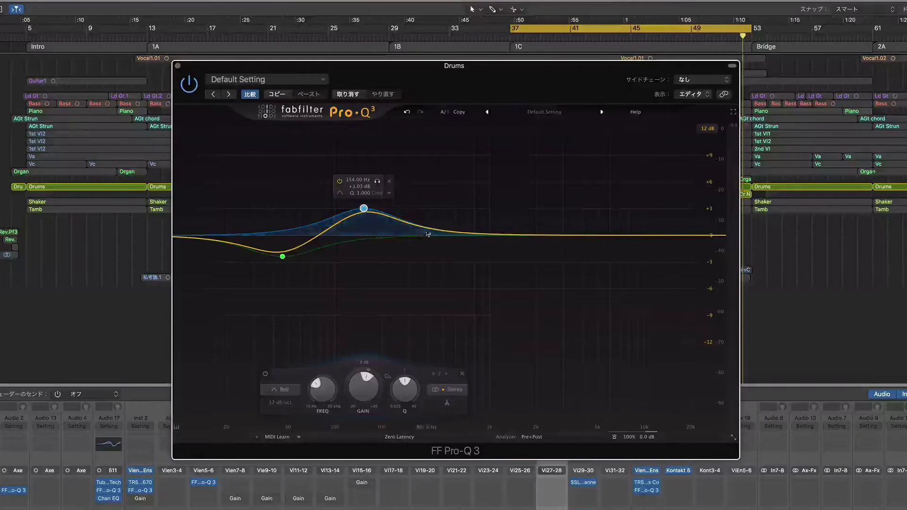
pyautogui.moveTo(428, 235); pyautogui.dragTo(426, 265)
# Add a fourth bell band and adjust its gain, Q and frequency to about +5.94 dB, Q 1.304 and 2732.8 Hz
pyautogui.moveTo(501, 242); pyautogui.dragTo(510, 196)
pyautogui.scroll(5, 507, 208)
pyautogui.scroll(5, 507, 387)
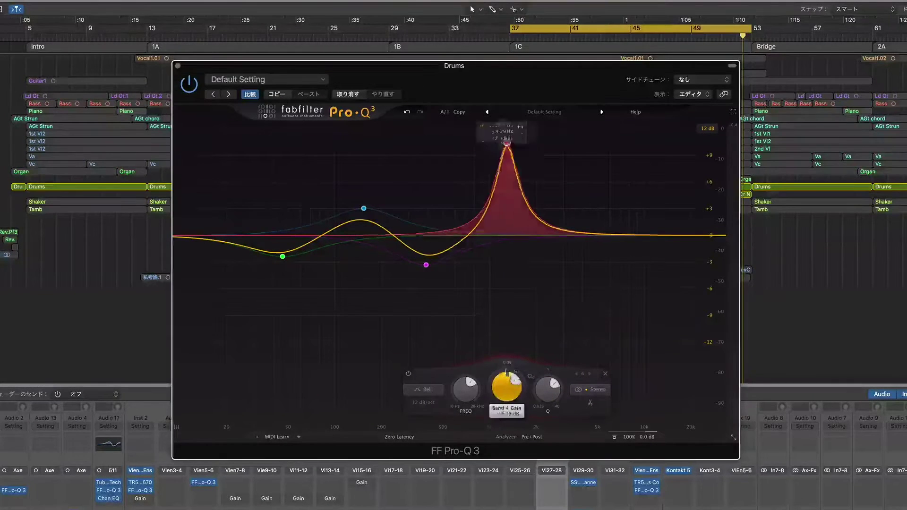
pyautogui.scroll(-5, 507, 386)
pyautogui.scroll(4, 466, 392)
pyautogui.scroll(1, 466, 392)
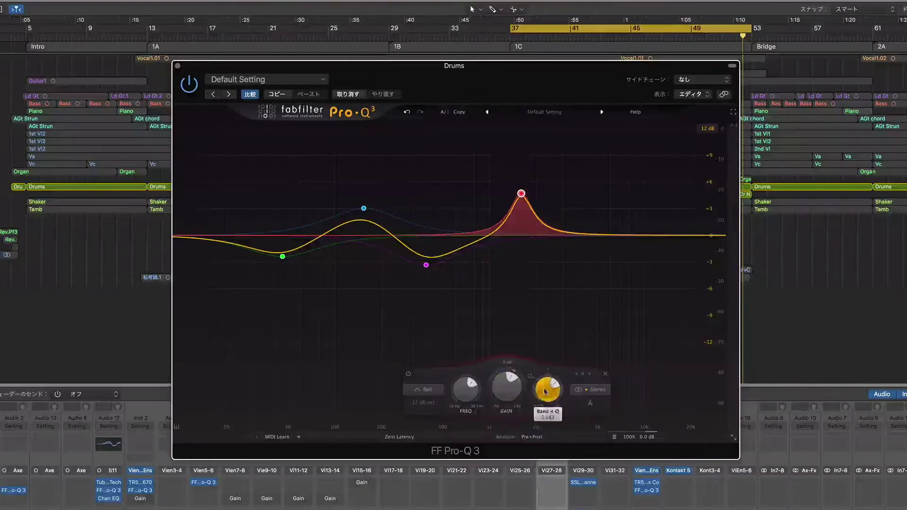
pyautogui.scroll(-4, 548, 389)
pyautogui.moveTo(522, 193); pyautogui.dragTo(557, 189)
pyautogui.scroll(3, 555, 187)
pyautogui.scroll(-3, 557, 187)
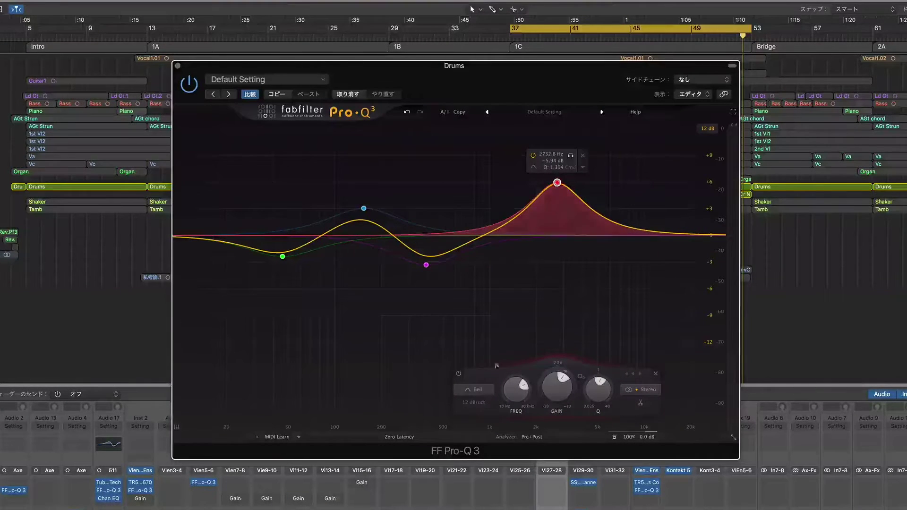
# Try the Low Shelf shape and the 96 dB/oct slope on the fourth band, restoring Bell and 12 dB/oct
pyautogui.click(544, 179)
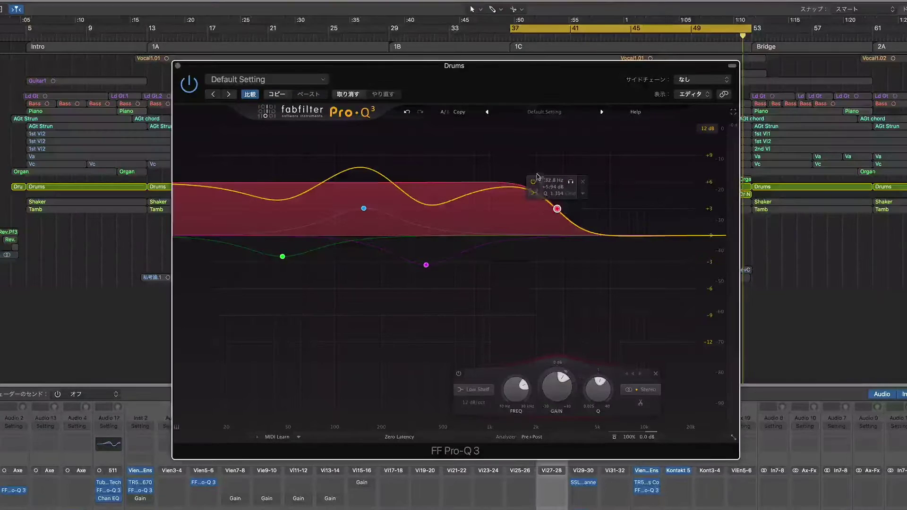
pyautogui.click(537, 207)
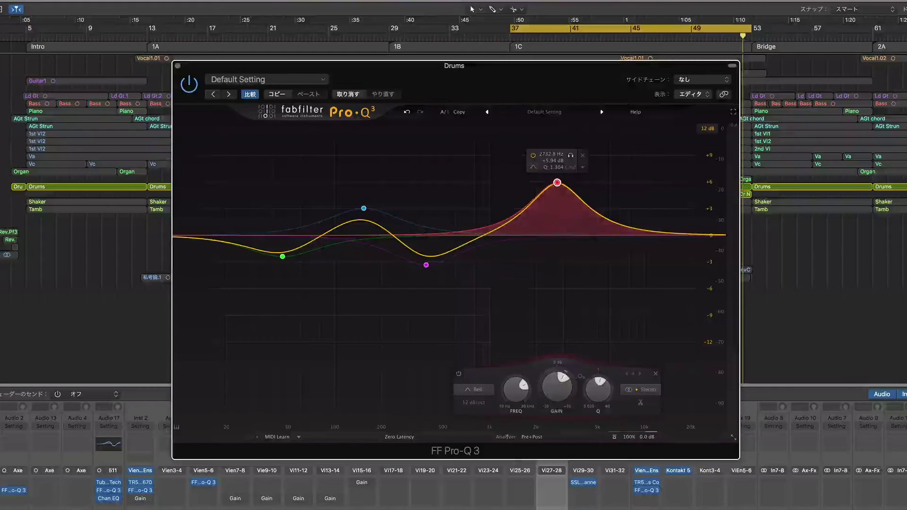
pyautogui.click(486, 410)
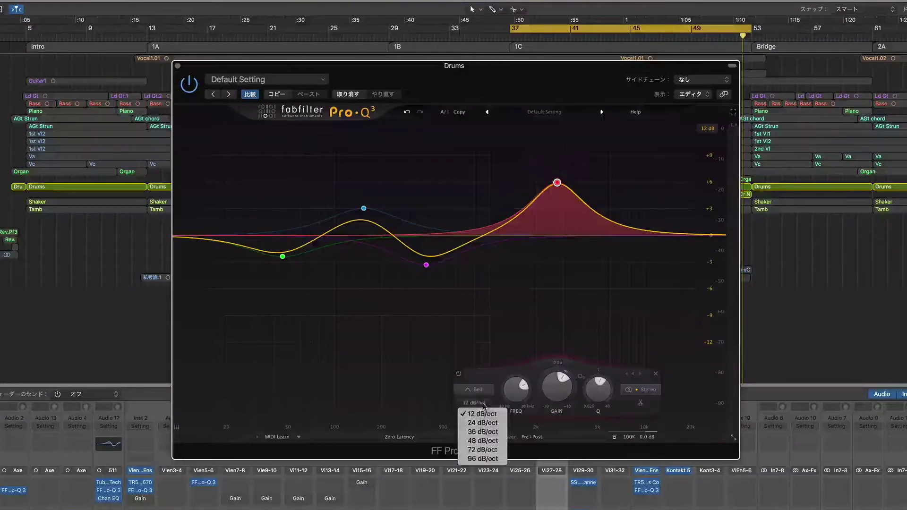
pyautogui.click(482, 458)
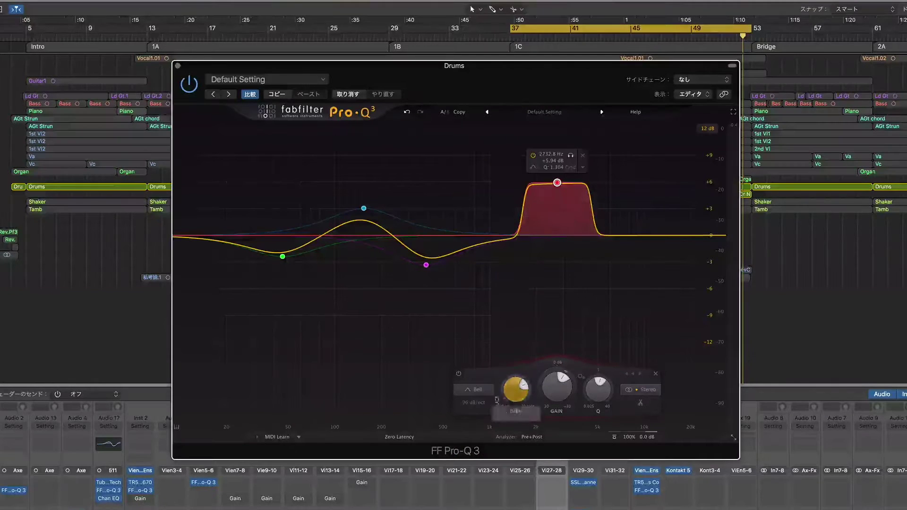
pyautogui.click(487, 404)
pyautogui.click(482, 414)
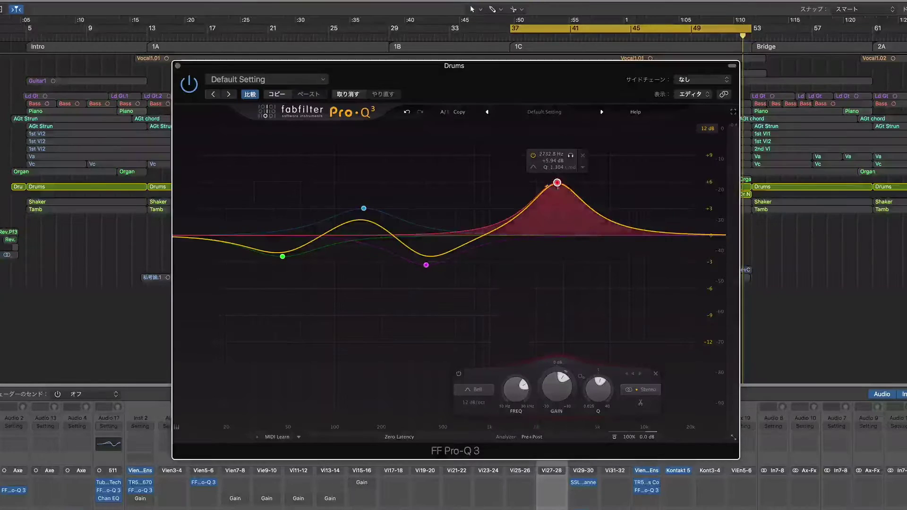
# Solo the fourth band and sweep its frequency down to about 2229 Hz
pyautogui.click(571, 156)
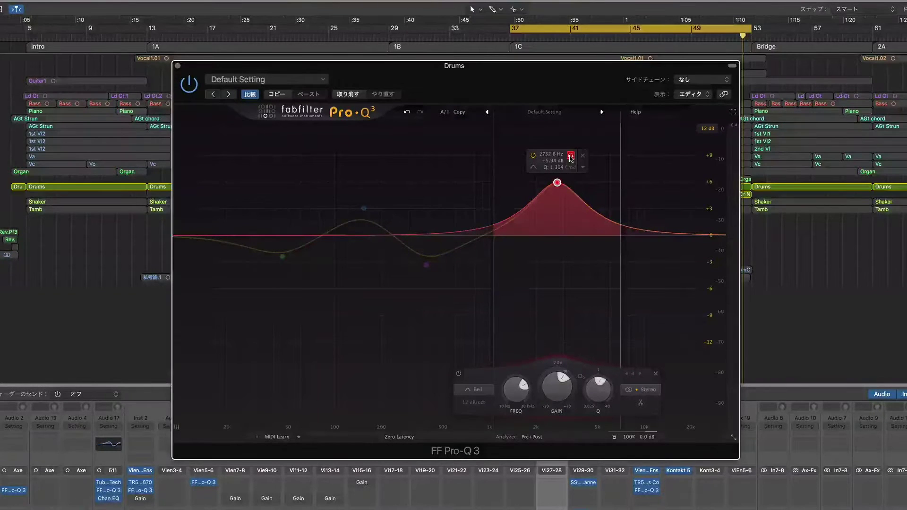
pyautogui.click(571, 156)
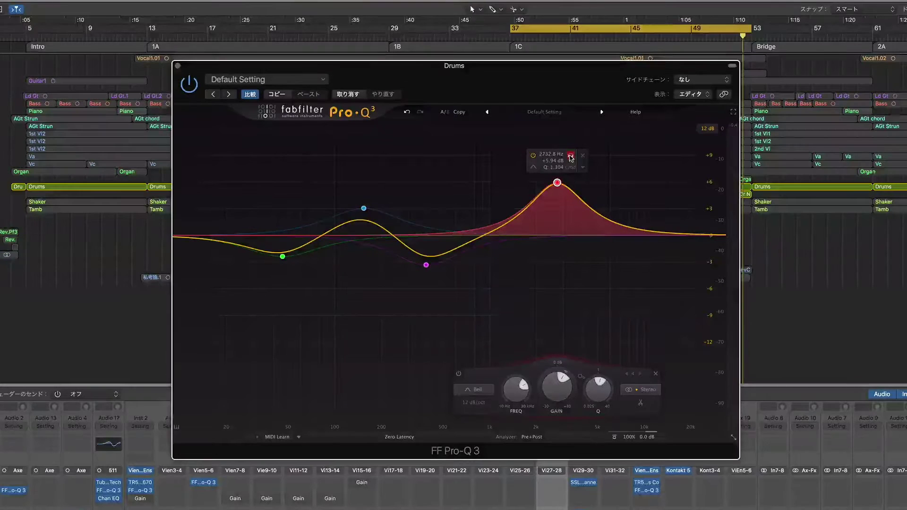
pyautogui.click(571, 156)
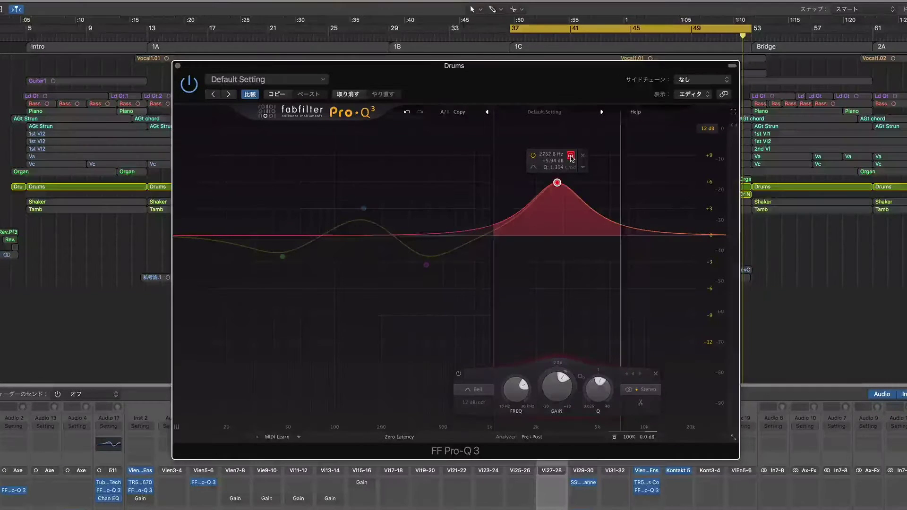
pyautogui.moveTo(571, 156)
pyautogui.mouseDown()
pyautogui.moveTo(543, 157)
pyautogui.moveTo(556, 159)
pyautogui.mouseUp()
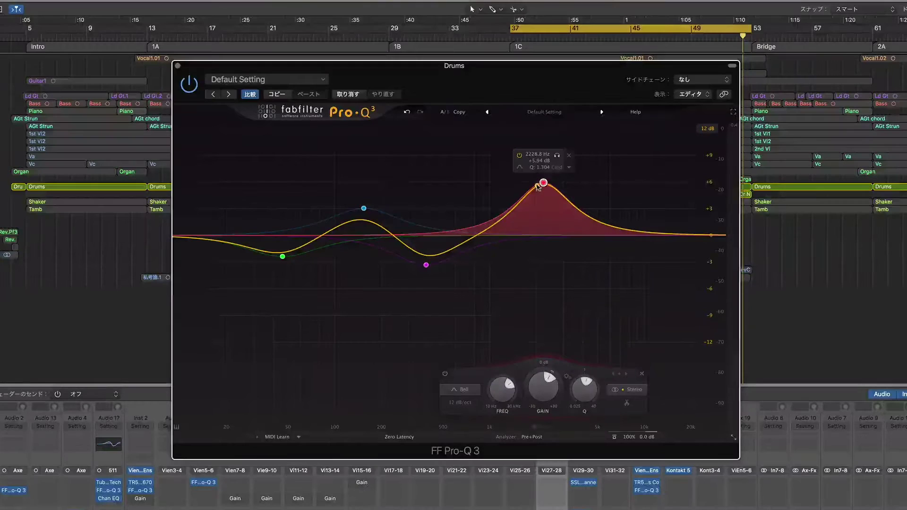
# Play the loop and sweep the soloed fourth band down to about 674 Hz, narrowing it to Q 8.557
pyautogui.press('space')
pyautogui.moveTo(543, 183); pyautogui.dragTo(553, 196)
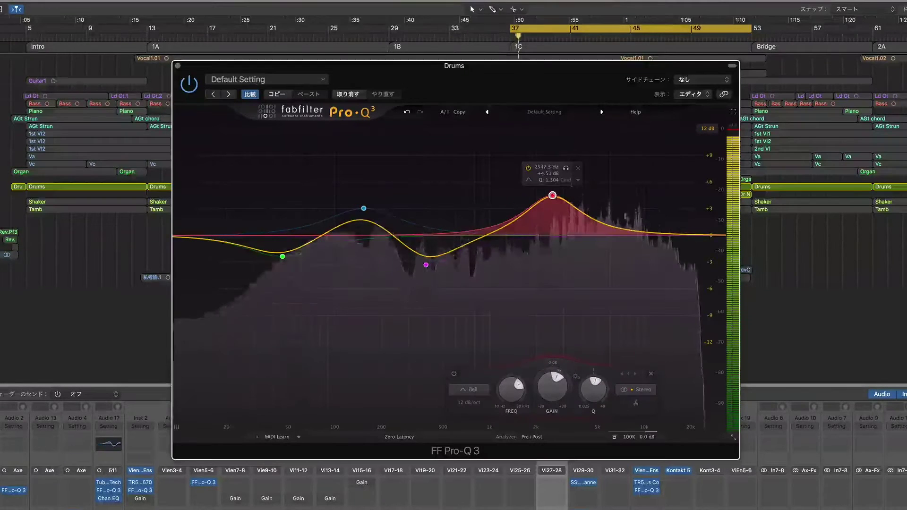
pyautogui.click(566, 168)
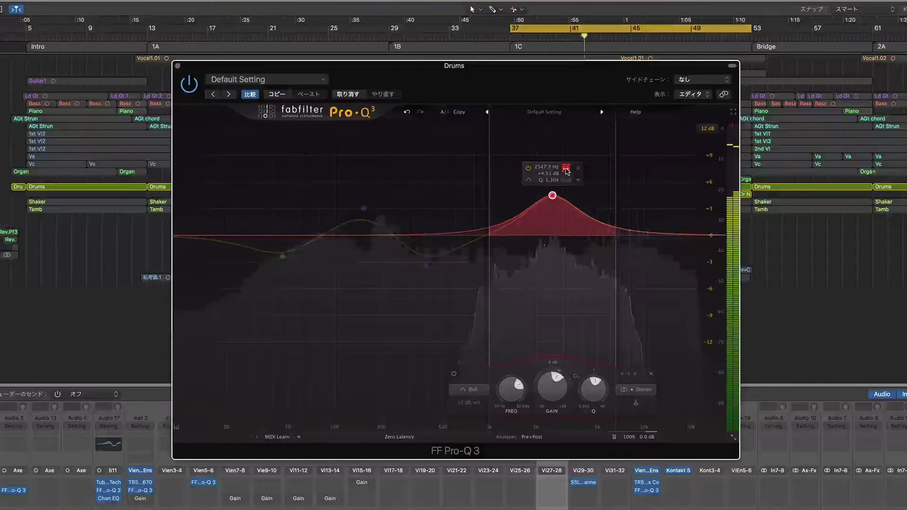
pyautogui.moveTo(567, 171); pyautogui.dragTo(473, 169)
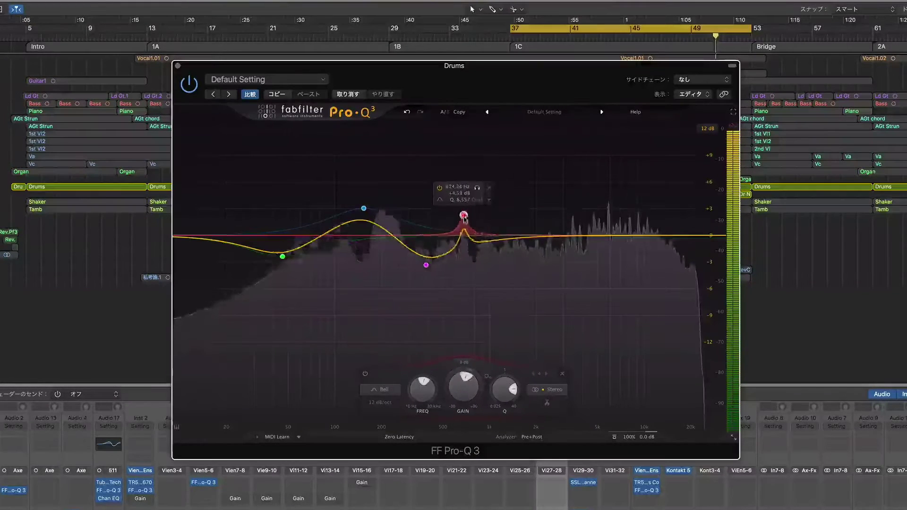
# Turn the narrow fourth band into a cut of about -4.94 dB at 660.6 Hz and audition it
pyautogui.moveTo(464, 218); pyautogui.dragTo(463, 282)
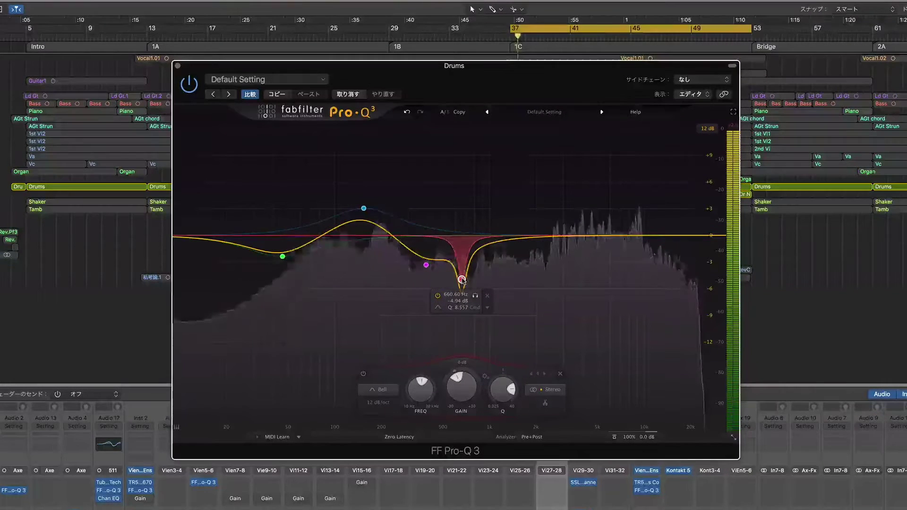
pyautogui.press('space')
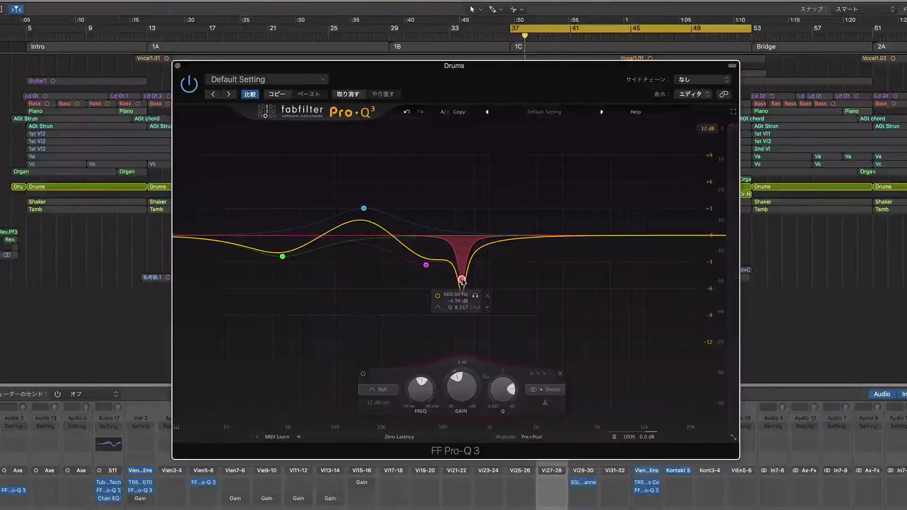
pyautogui.press('space')
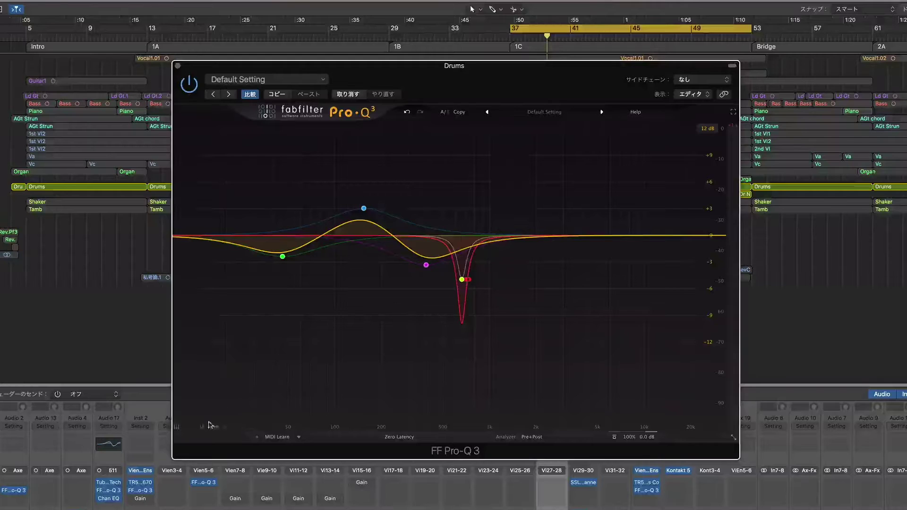
# Examine the piano keyboard display and the stereo placement options of the narrow cut band
pyautogui.click(176, 427)
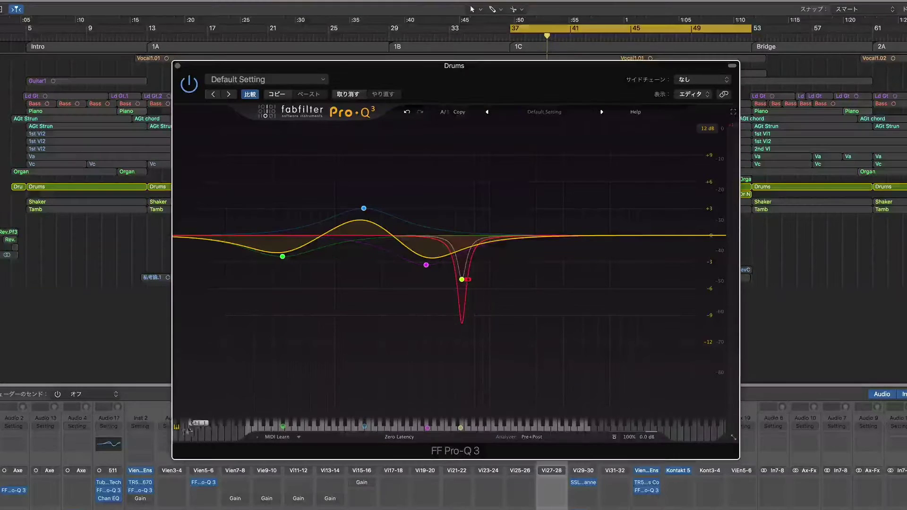
pyautogui.click(462, 279)
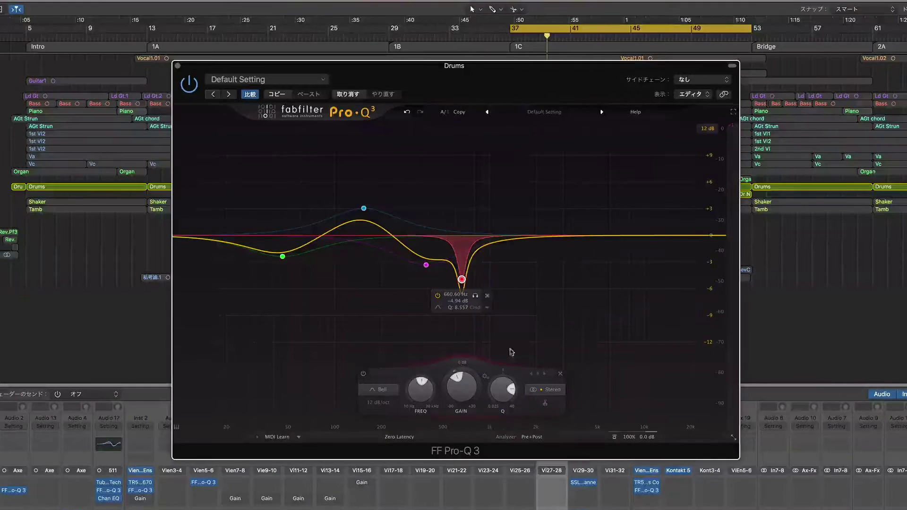
pyautogui.click(548, 390)
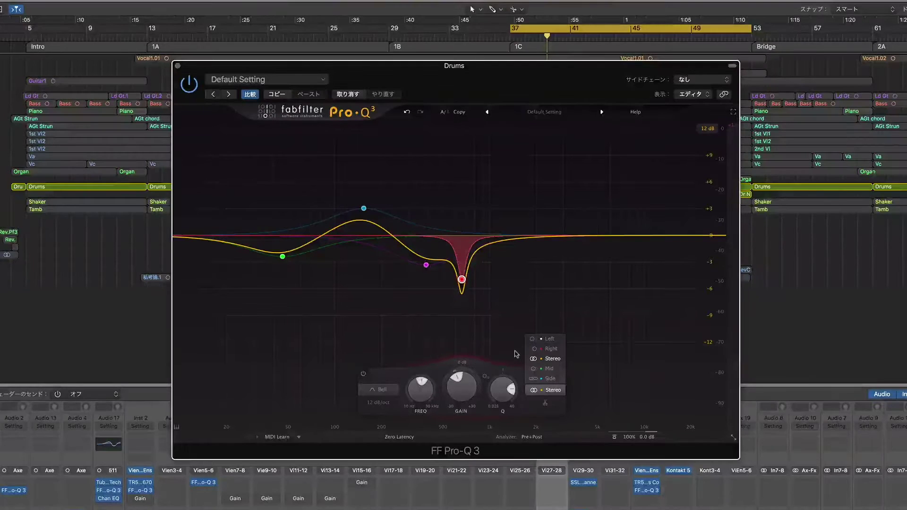
pyautogui.click(422, 440)
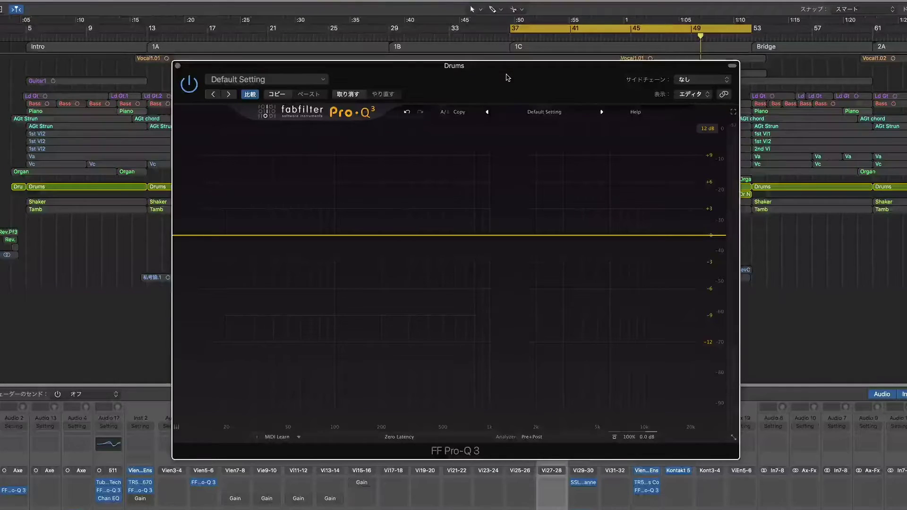
# Add a low cut with a Brickwall slope to the flat Drums EQ and raise it to about 125 Hz during playback
pyautogui.click(241, 323)
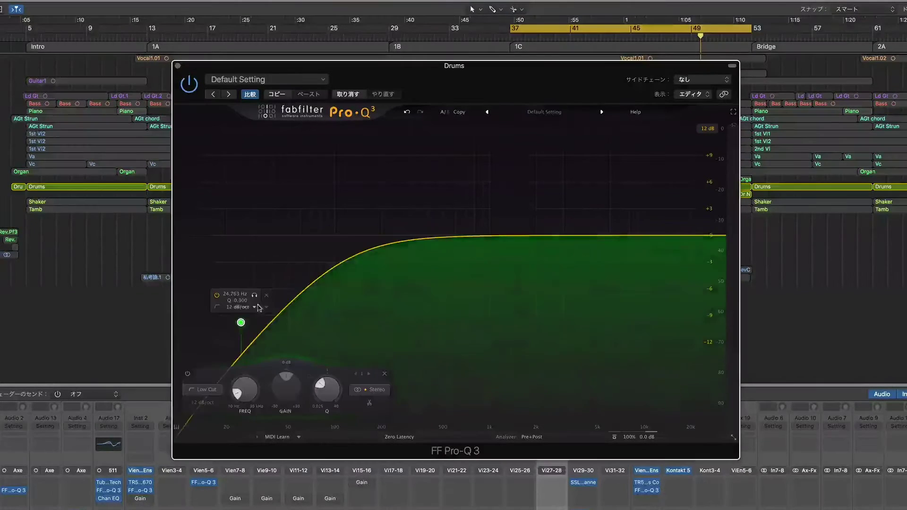
pyautogui.click(218, 308)
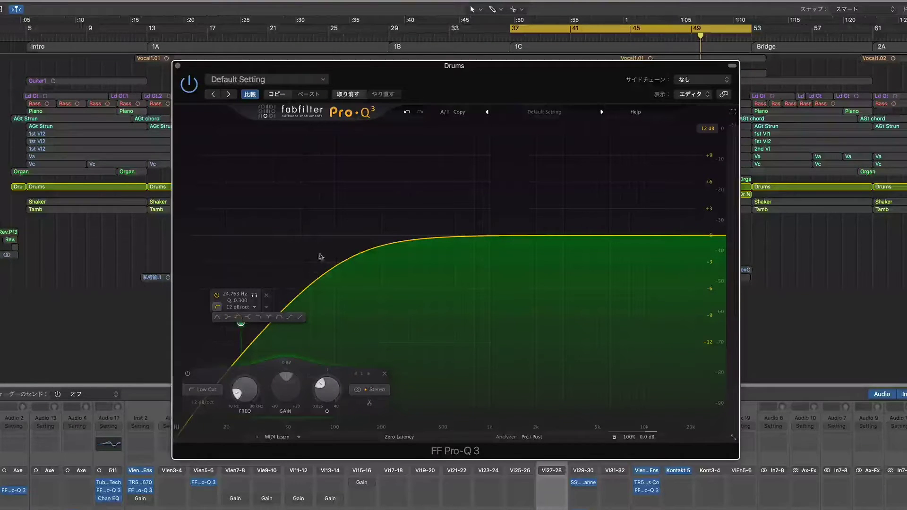
pyautogui.click(203, 402)
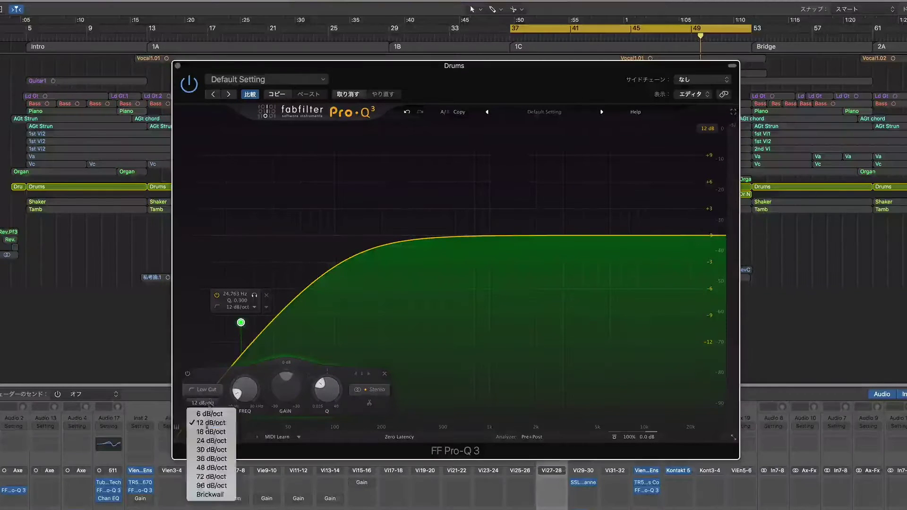
pyautogui.click(208, 495)
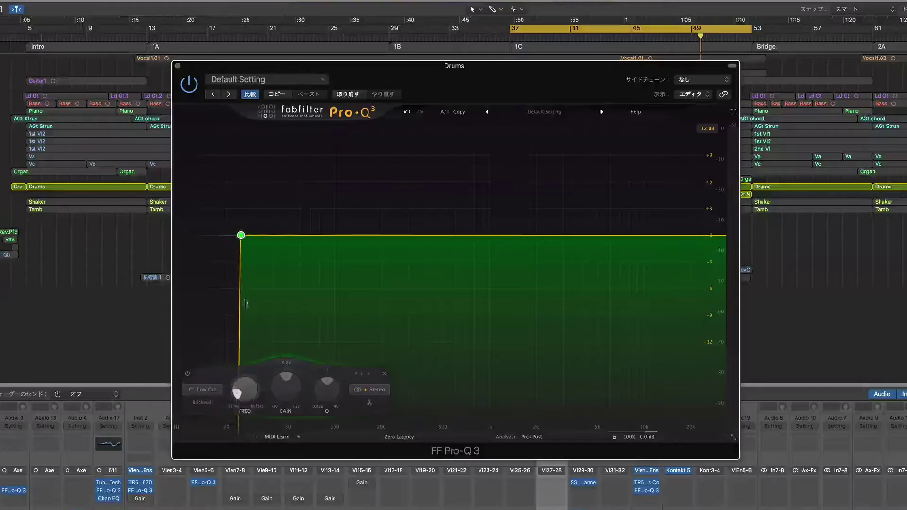
pyautogui.press('space')
pyautogui.moveTo(241, 235); pyautogui.dragTo(349, 254)
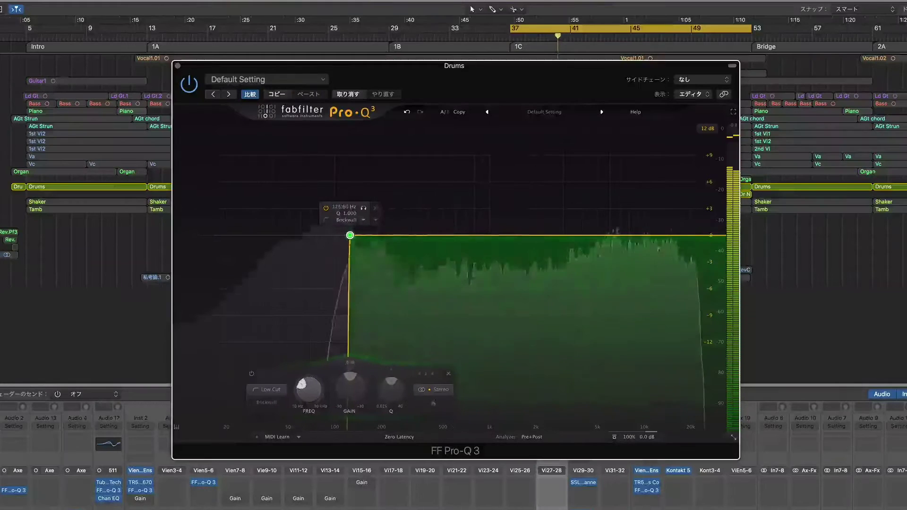
# Add a band near 16.5 kHz on the Drums EQ and change its shape to High Cut
pyautogui.moveTo(709, 235); pyautogui.dragTo(677, 258)
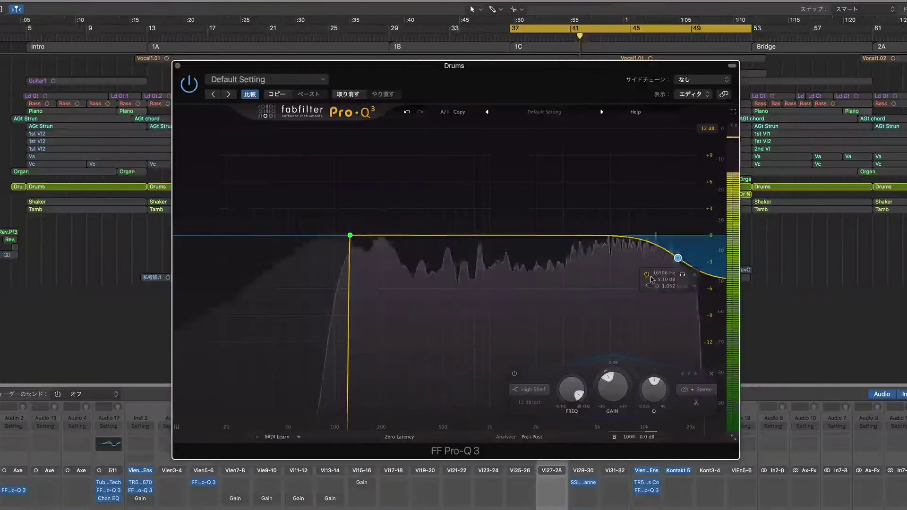
pyautogui.click(695, 297)
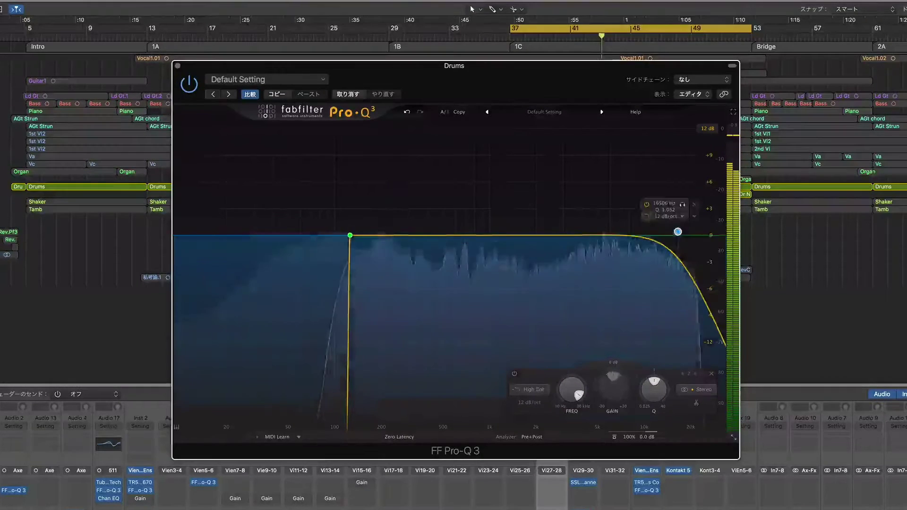
# Set the high cut's slope to Brickwall, sweep it down into the low mids during playback, and raise the low cut slightly
pyautogui.click(530, 402)
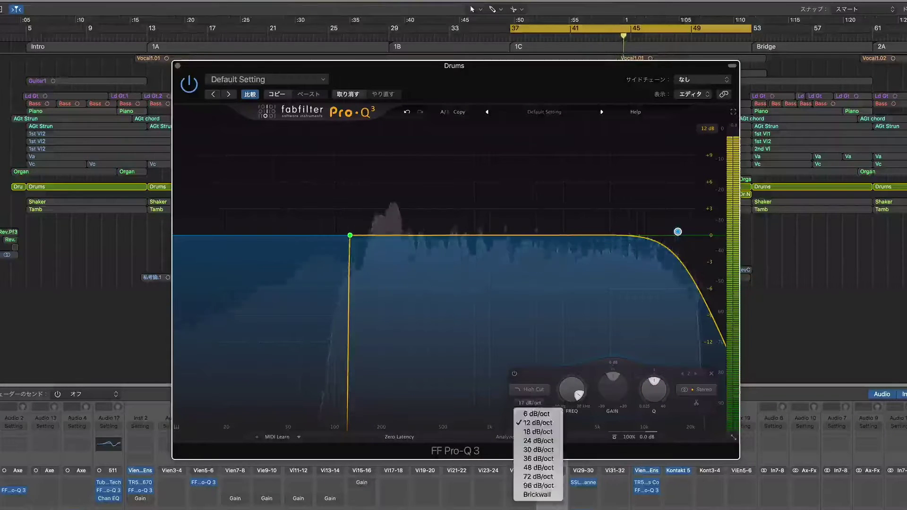
pyautogui.click(627, 342)
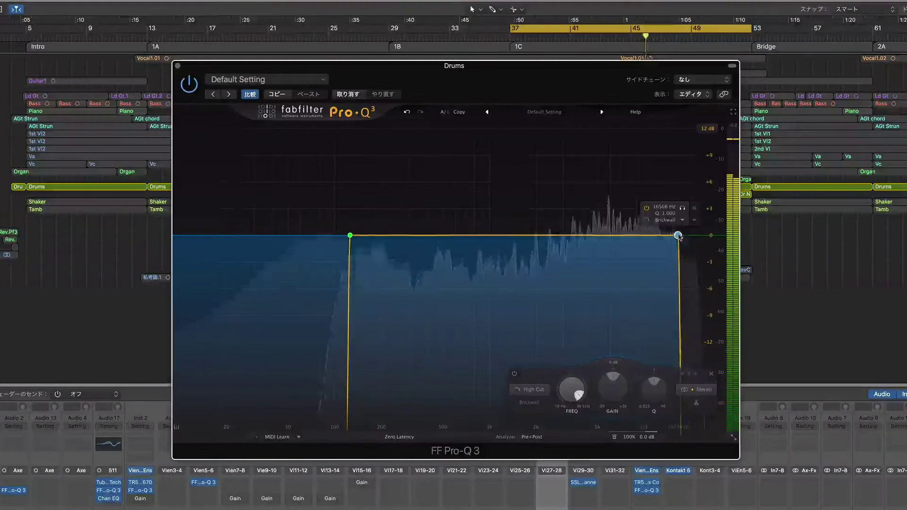
pyautogui.moveTo(678, 232); pyautogui.dragTo(410, 235)
pyautogui.moveTo(350, 235); pyautogui.dragTo(367, 234)
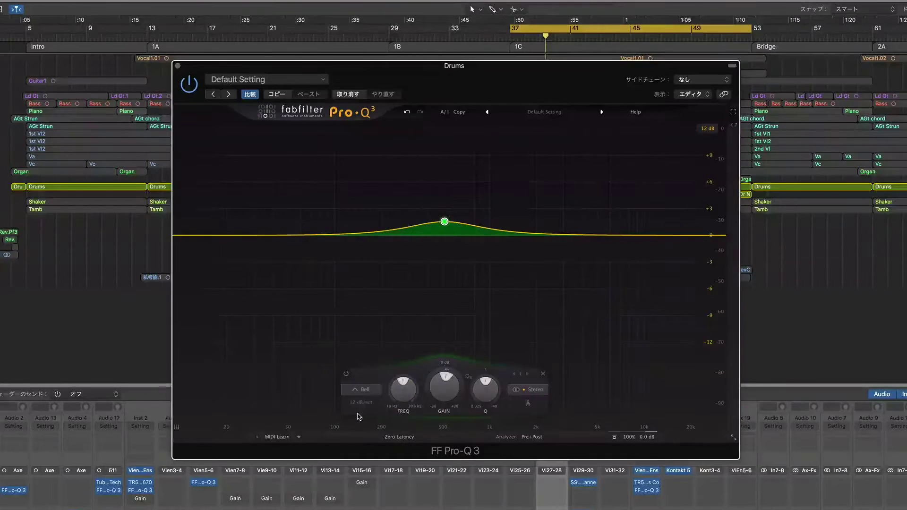
# Change the Drums bell band's shape to Flat Tilt and move it to about 326.72 Hz with +3.40 dB gain
pyautogui.click(365, 390)
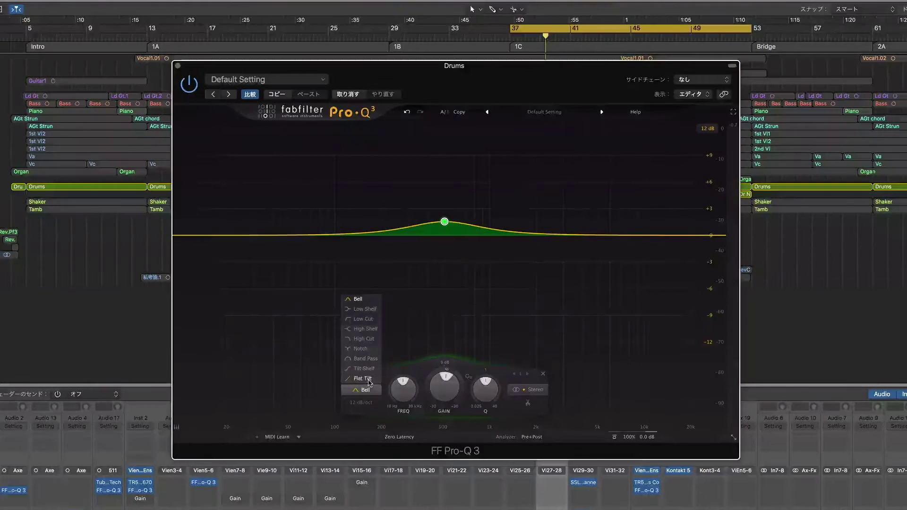
pyautogui.click(370, 380)
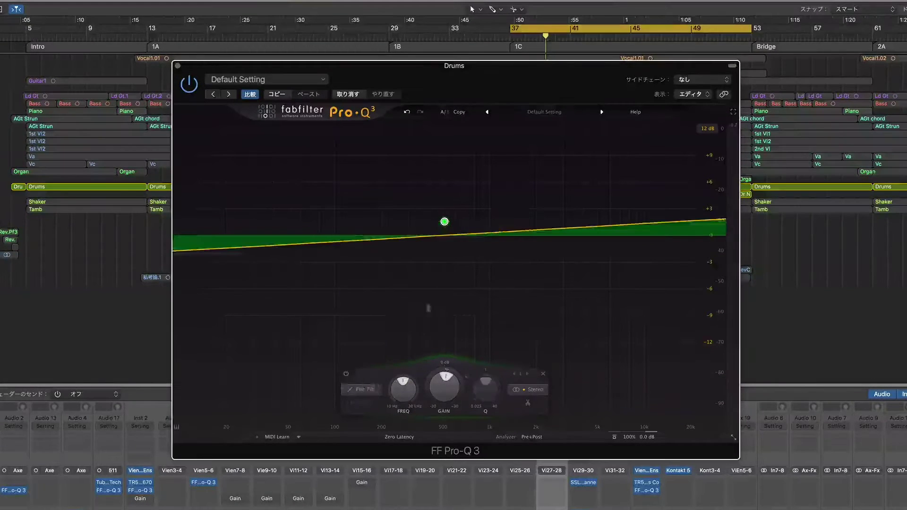
pyautogui.moveTo(445, 221); pyautogui.dragTo(414, 205)
# Audition the tilt during playback by bypassing and re-enabling the EQ, and move the band up into the high frequencies
pyautogui.press('space')
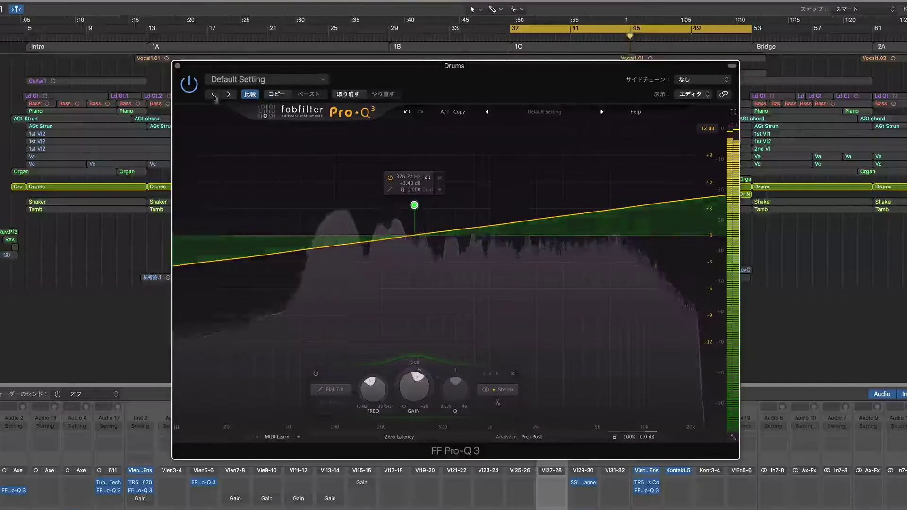
pyautogui.click(190, 85)
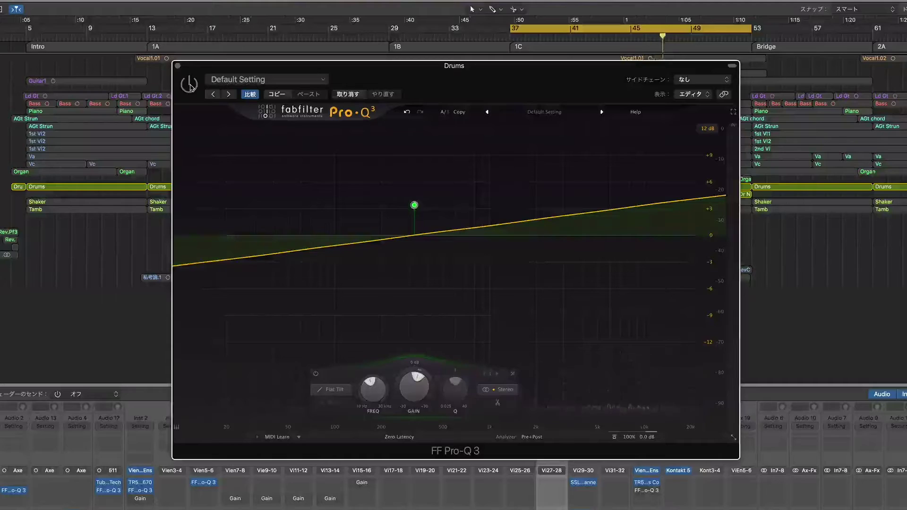
pyautogui.click(189, 85)
pyautogui.moveTo(415, 204); pyautogui.dragTo(611, 222)
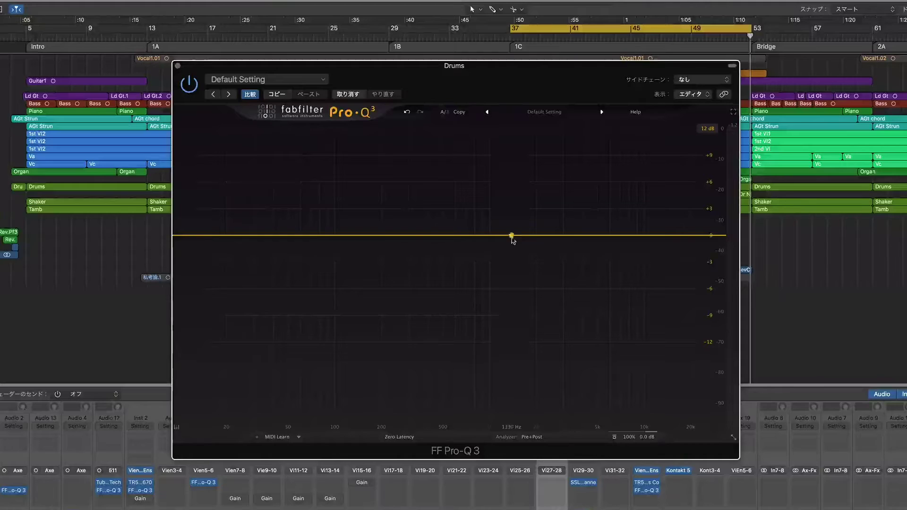
# Add a bell boost of about +3.98 dB at 1390.1 Hz on the flat Drums EQ and bring it to about 809 Hz near 0 dB
pyautogui.moveTo(512, 235); pyautogui.dragTo(512, 202)
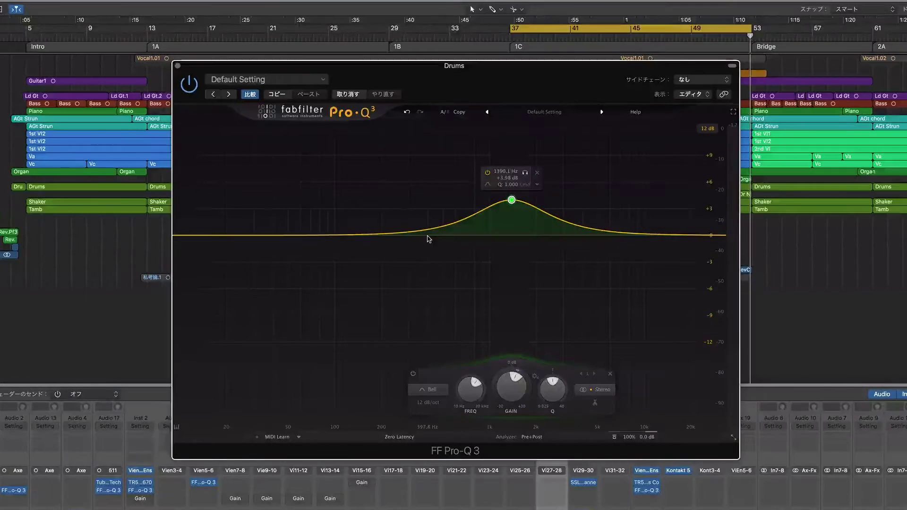
pyautogui.moveTo(493, 223)
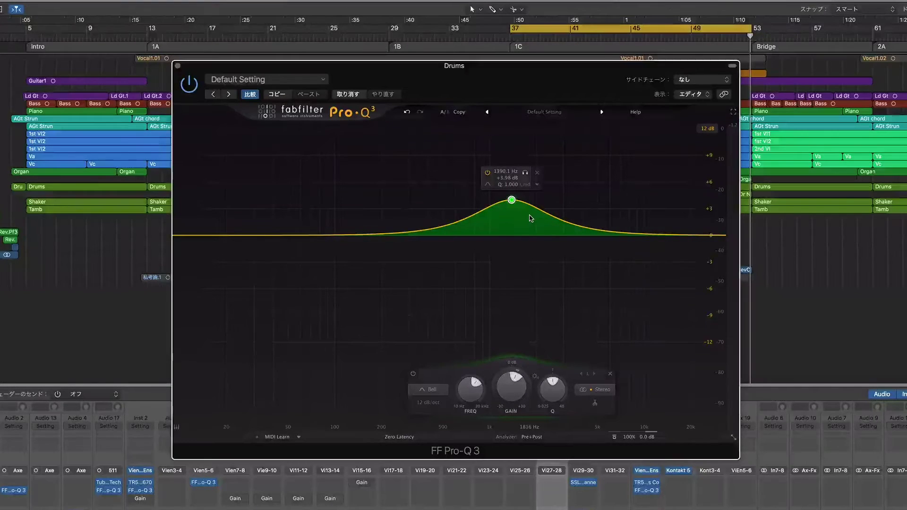
pyautogui.moveTo(512, 200); pyautogui.dragTo(476, 236)
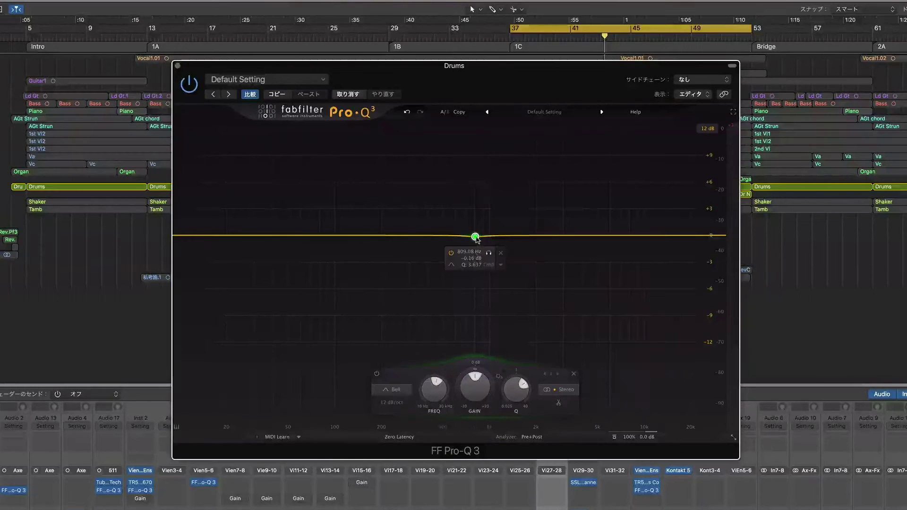
# During playback, sweep the bell band to the low-mid peak, solo it there, and turn it into a cut of about -1.81 dB at 199.75 Hz
pyautogui.press('space')
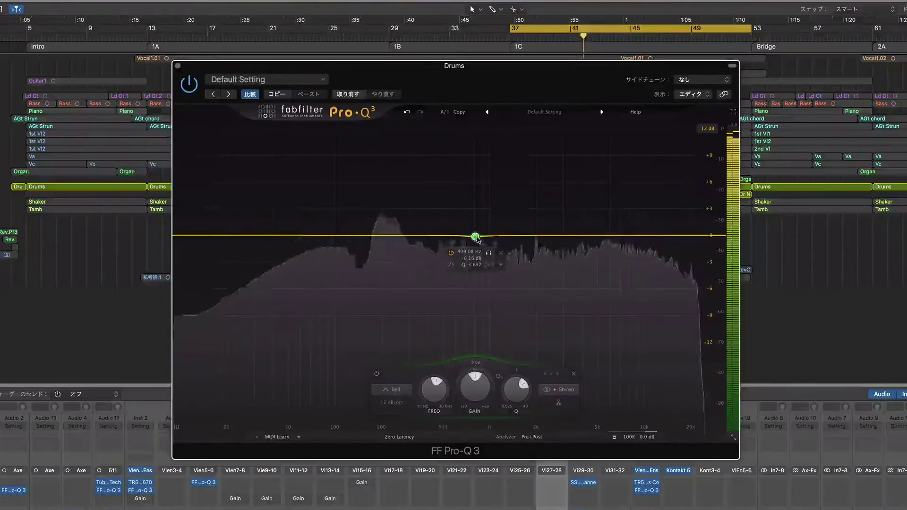
pyautogui.moveTo(476, 236); pyautogui.dragTo(384, 221)
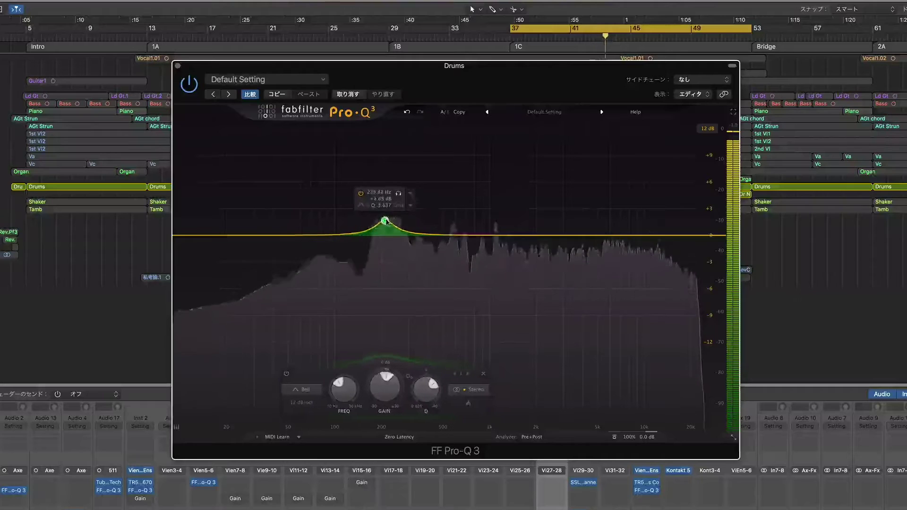
pyautogui.click(398, 193)
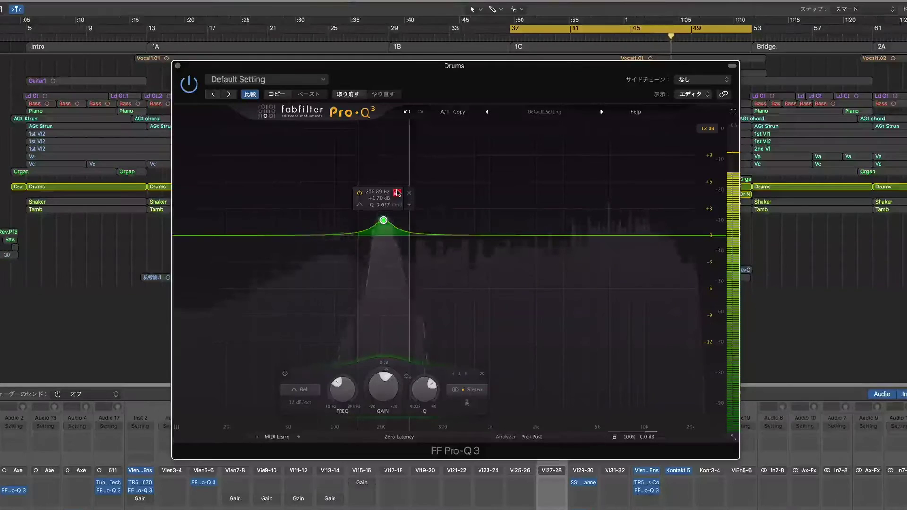
pyautogui.moveTo(398, 193); pyautogui.dragTo(381, 254)
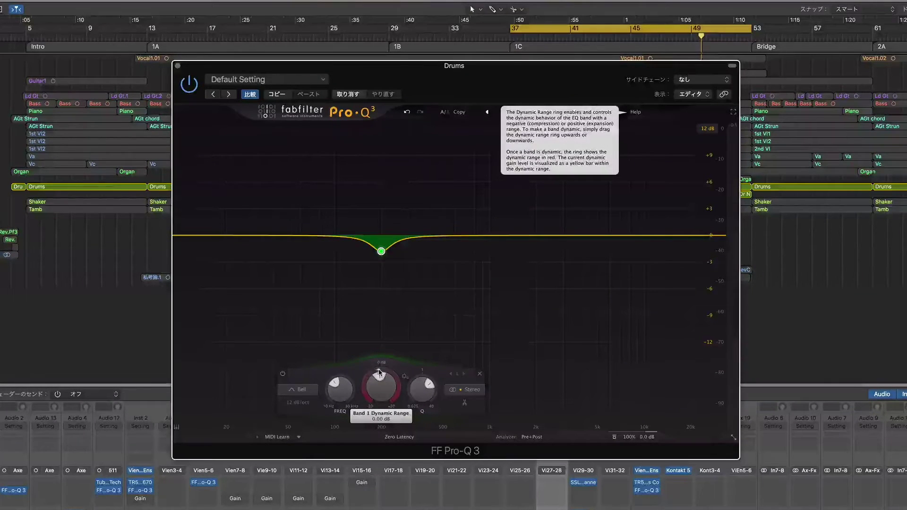
# Make the 199.75 Hz band dynamic with its static gain at 0 dB and a dynamic range of -4.00 dB
pyautogui.moveTo(378, 369); pyautogui.dragTo(368, 406)
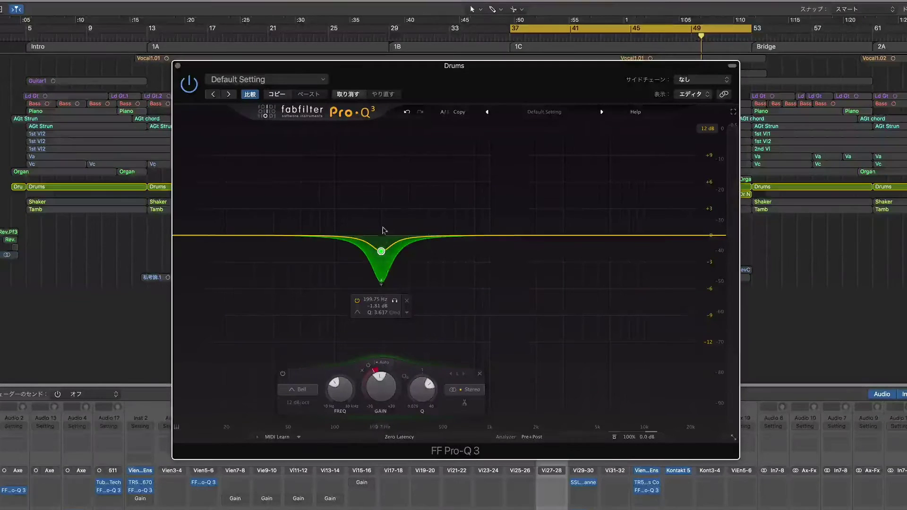
pyautogui.doubleClick(382, 386)
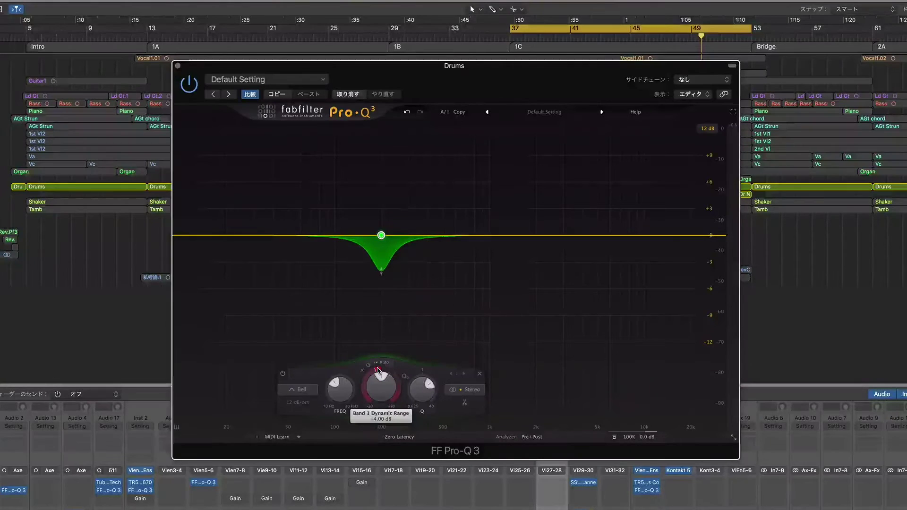
pyautogui.moveTo(378, 371)
# Play the drums to audition the dynamic band's gain reduction, toggling its dynamic behaviour off and back on to compare
pyautogui.press('space')
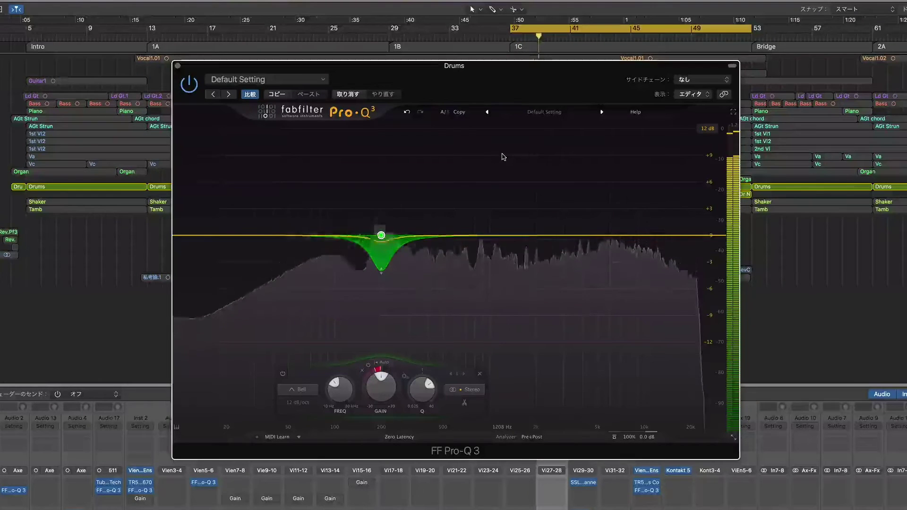
pyautogui.moveTo(351, 229)
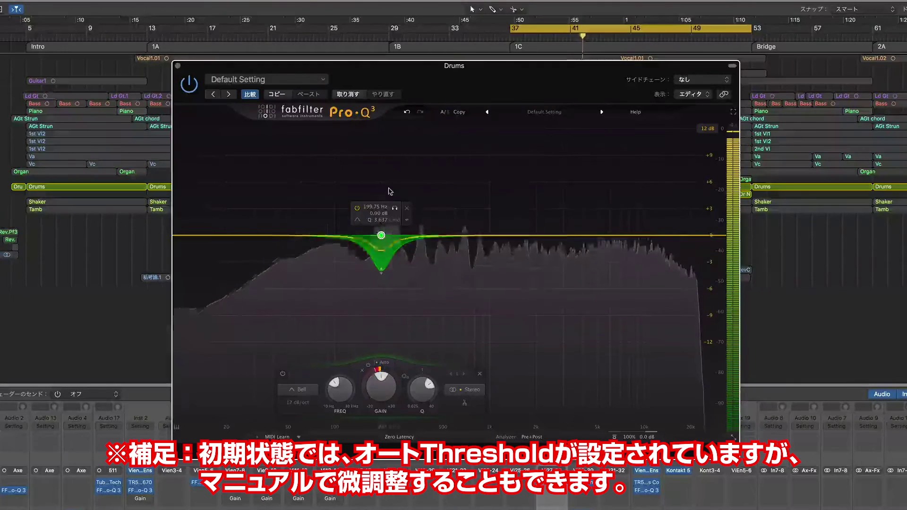
pyautogui.click(396, 209)
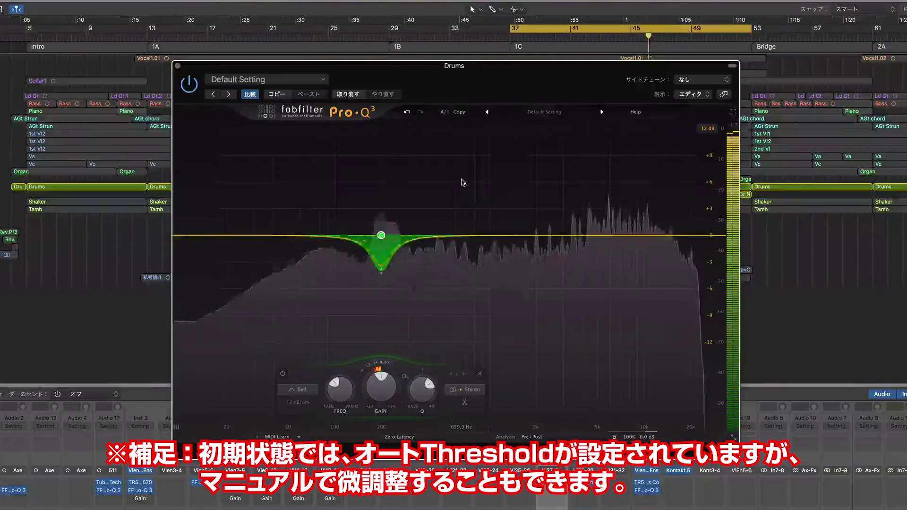
pyautogui.moveTo(388, 228)
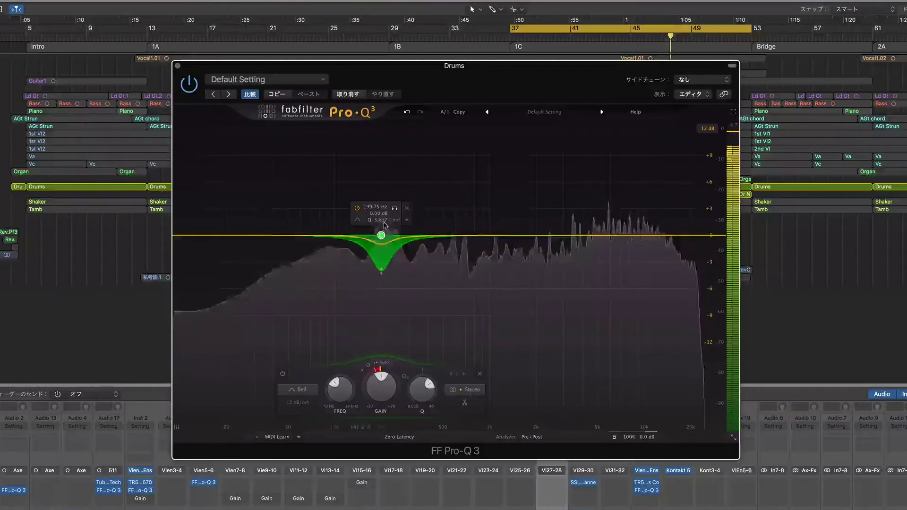
pyautogui.click(368, 365)
pyautogui.click(369, 366)
pyautogui.press('space')
pyautogui.moveTo(369, 234)
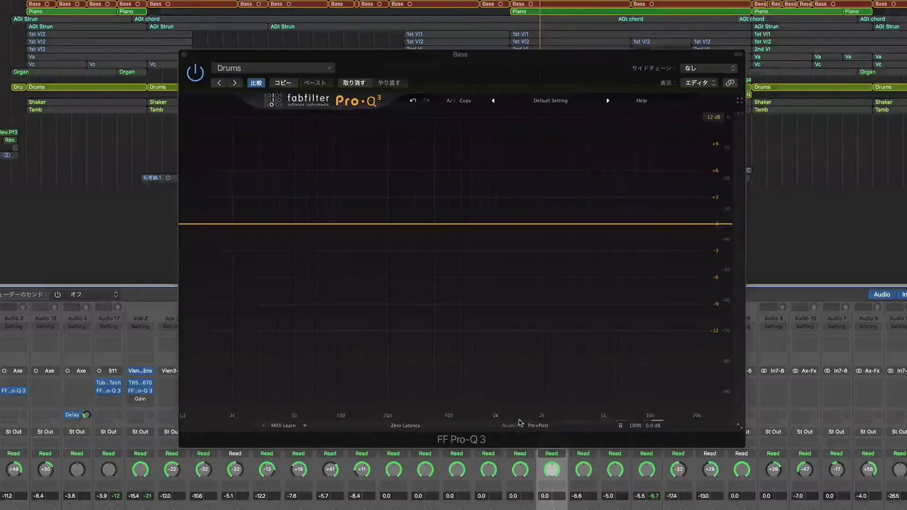
# Examine the analyzer's external spectrum options in the Bass track's EQ
pyautogui.click(533, 427)
pyautogui.click(532, 427)
pyautogui.click(530, 427)
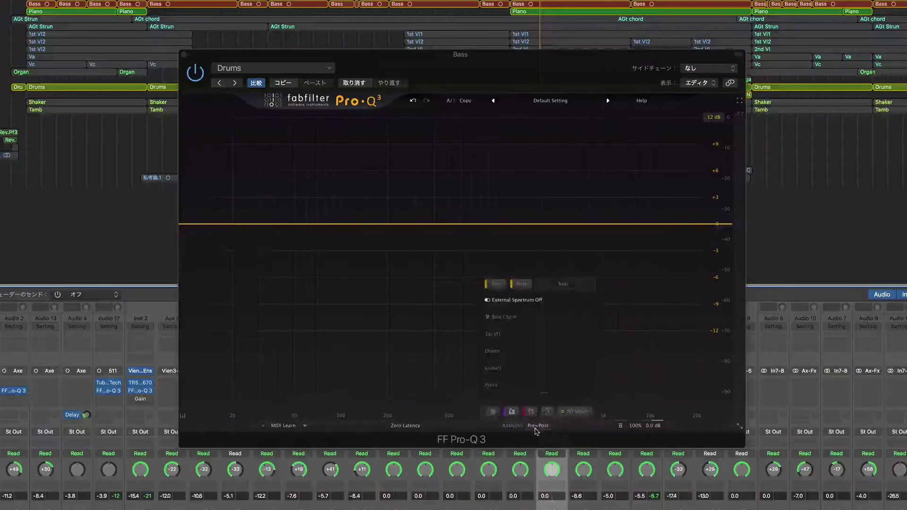
pyautogui.moveTo(517, 302)
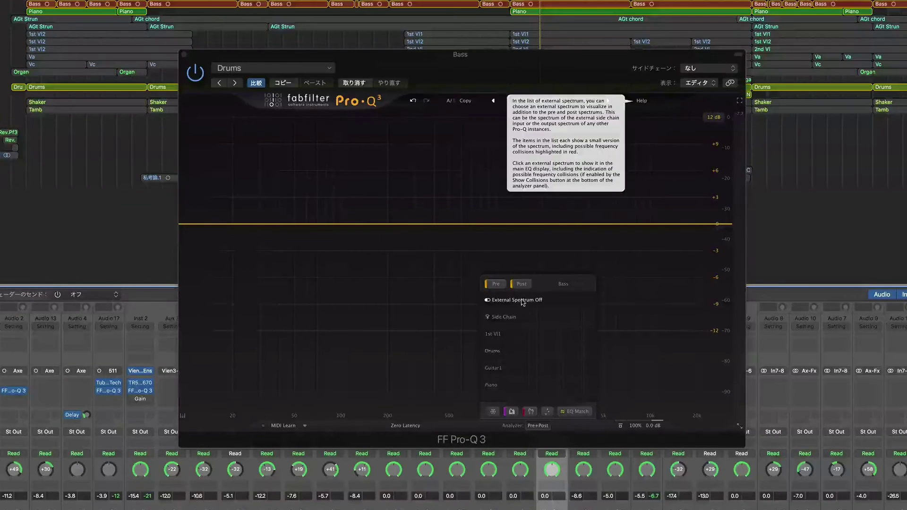
pyautogui.press('space')
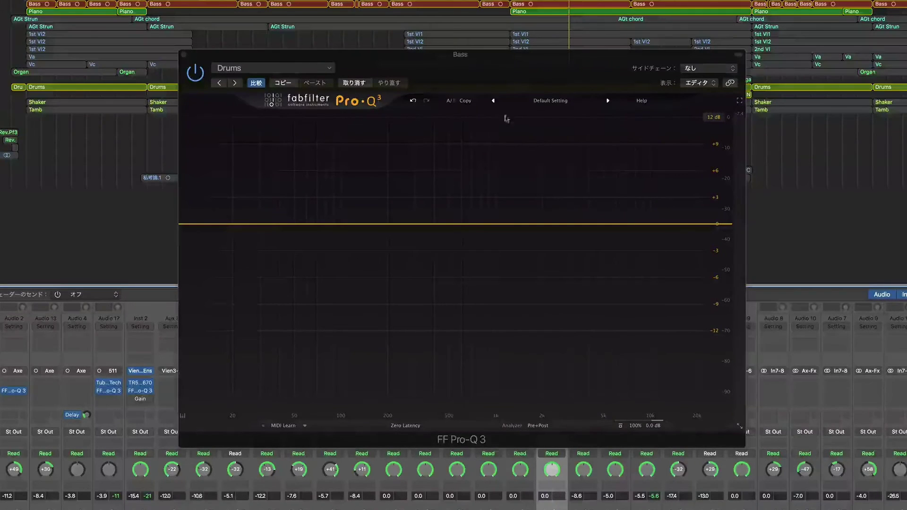
# Overlay the Drums track's spectrum in the Bass EQ's analyzer and play the song to check for frequency collisions
pyautogui.click(538, 425)
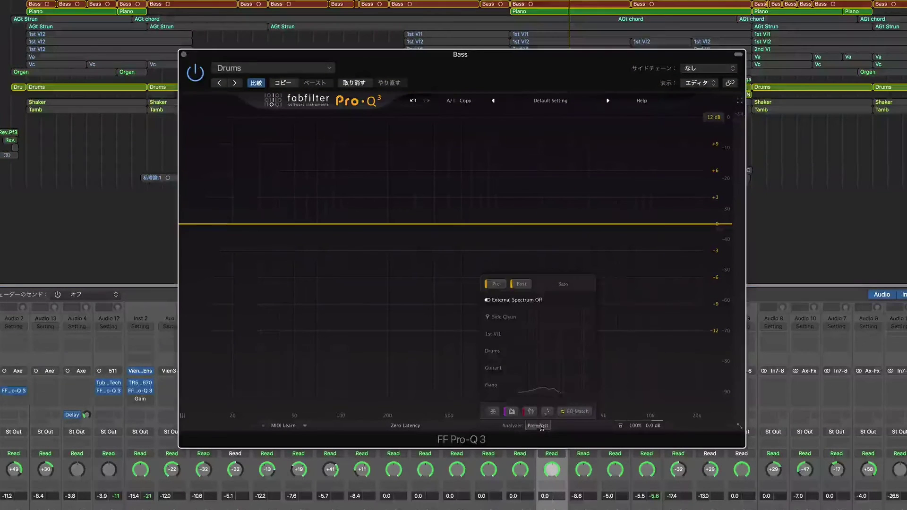
pyautogui.click(503, 355)
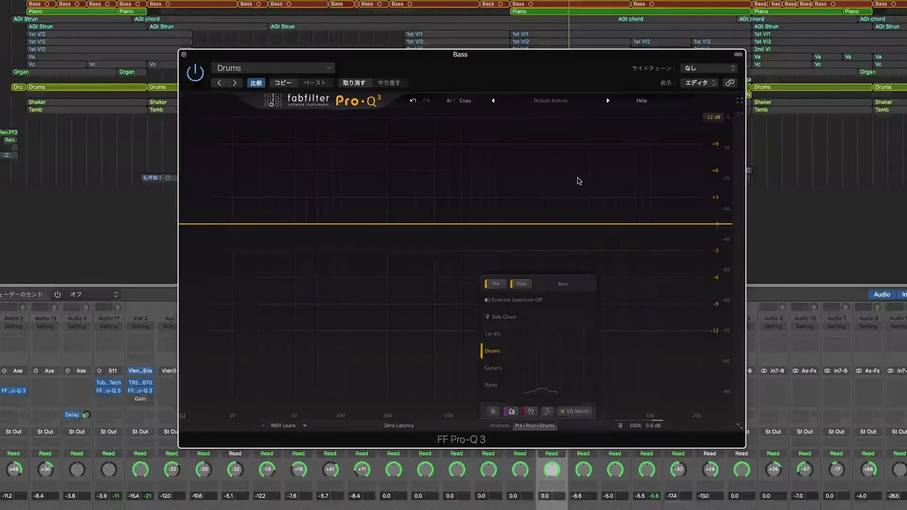
pyautogui.click(536, 426)
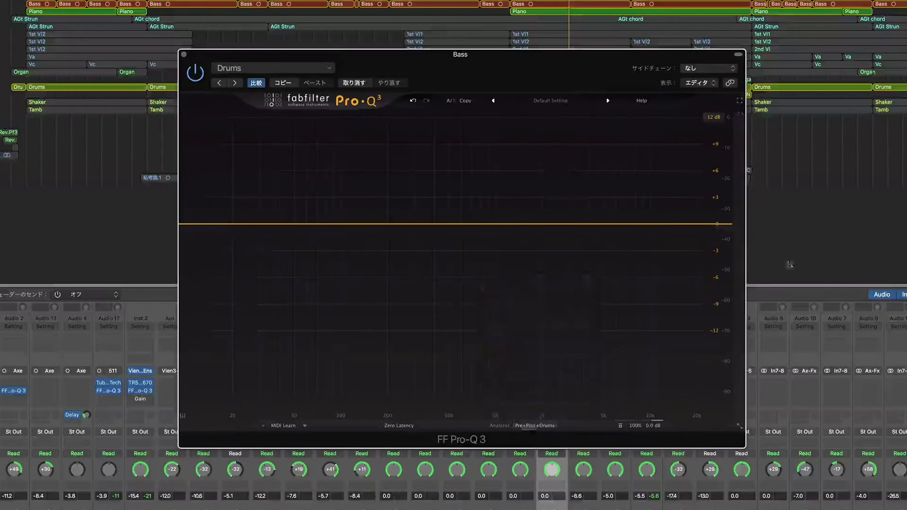
pyautogui.press('space')
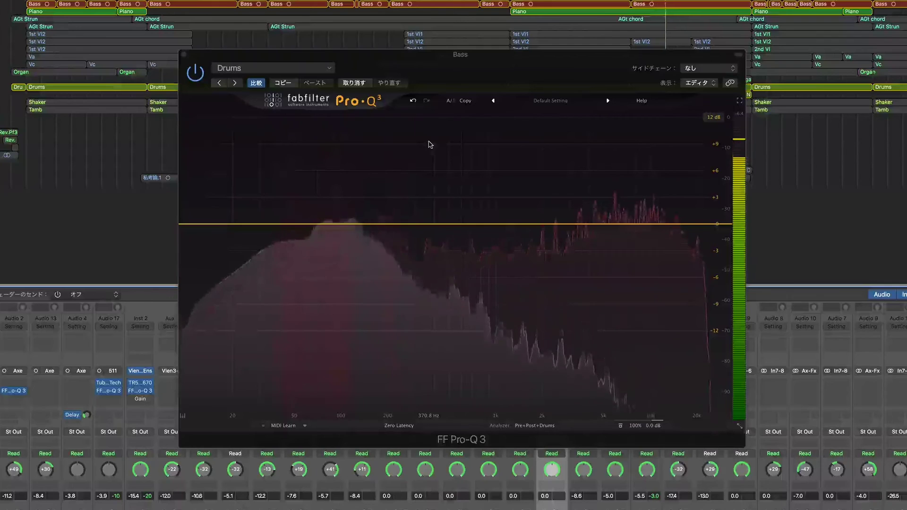
pyautogui.press('space')
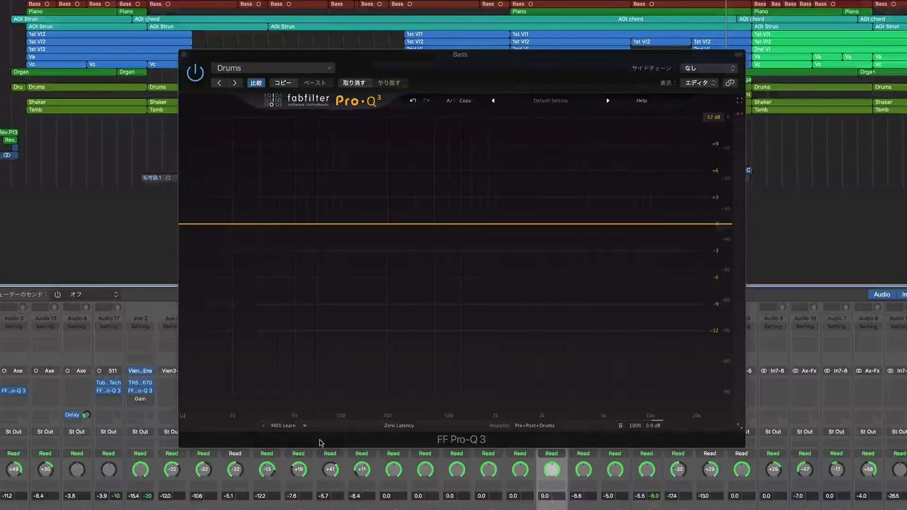
# During playback, grab the bass spectrum peak just above 200 Hz and pull it down into a cut of about -9 dB
pyautogui.press('space')
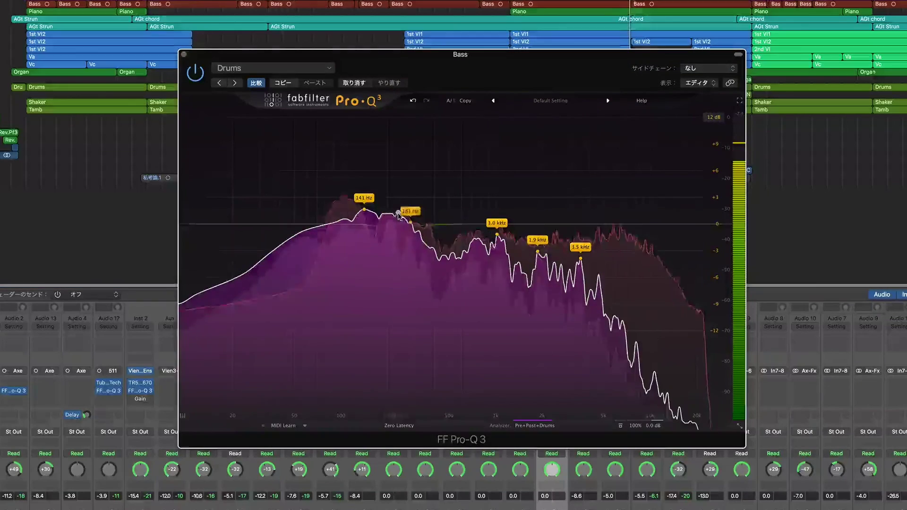
pyautogui.moveTo(399, 208); pyautogui.dragTo(398, 305)
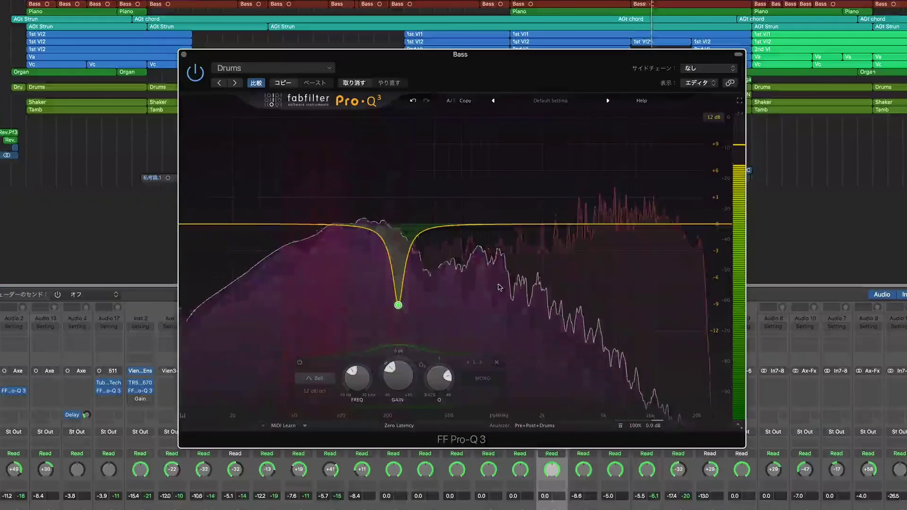